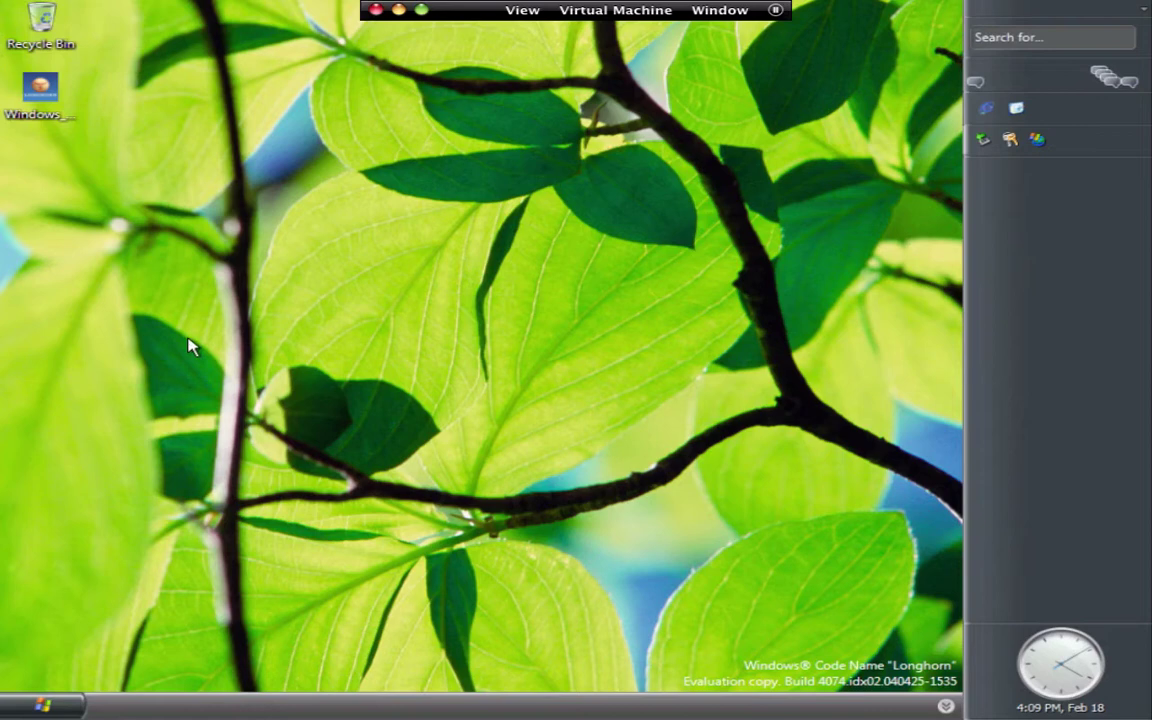
drag(48, 93, 225, 110)
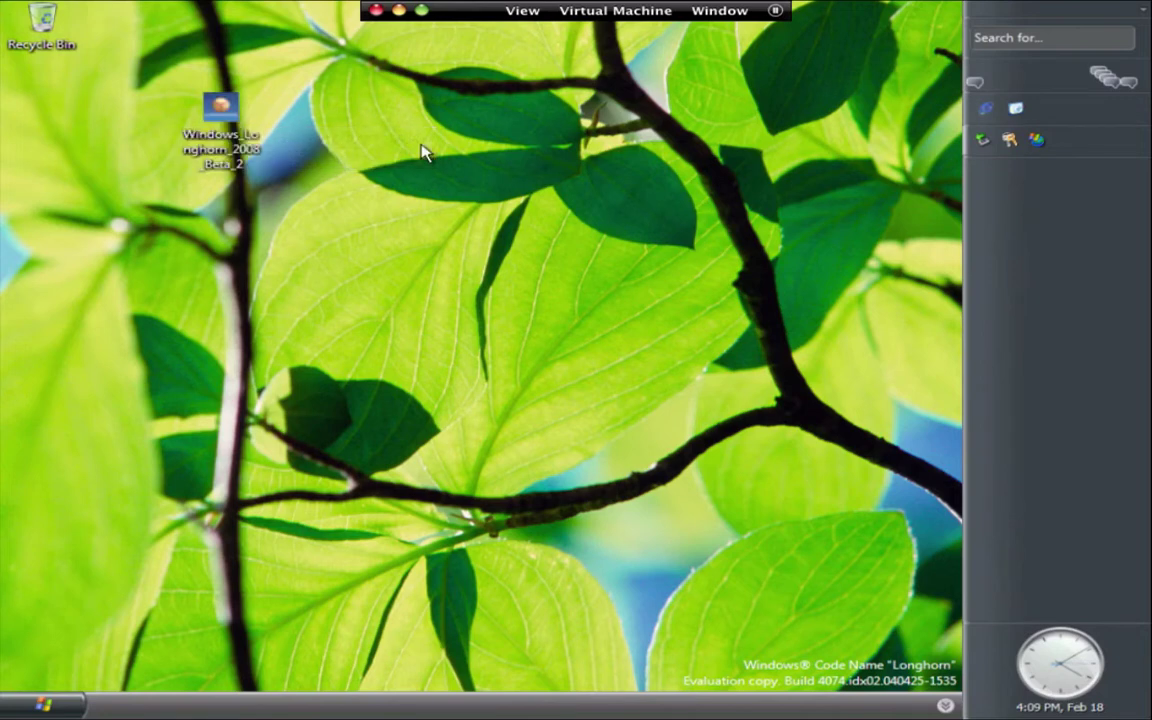
drag(228, 118, 78, 95)
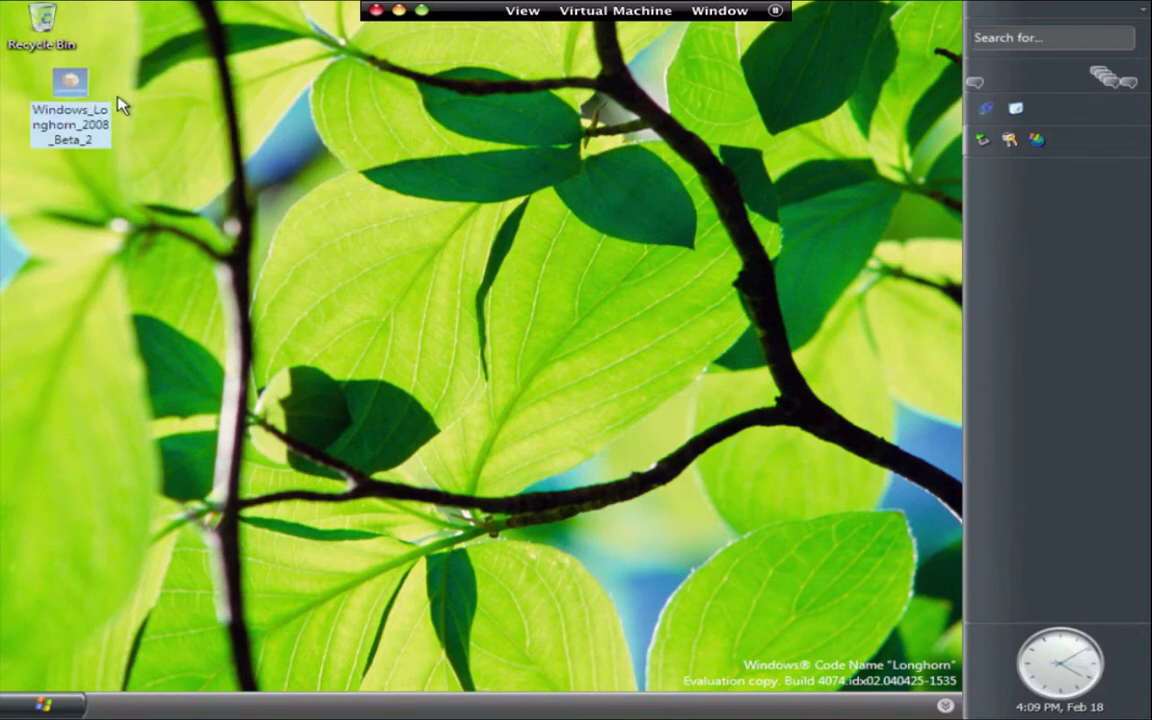
click(128, 107)
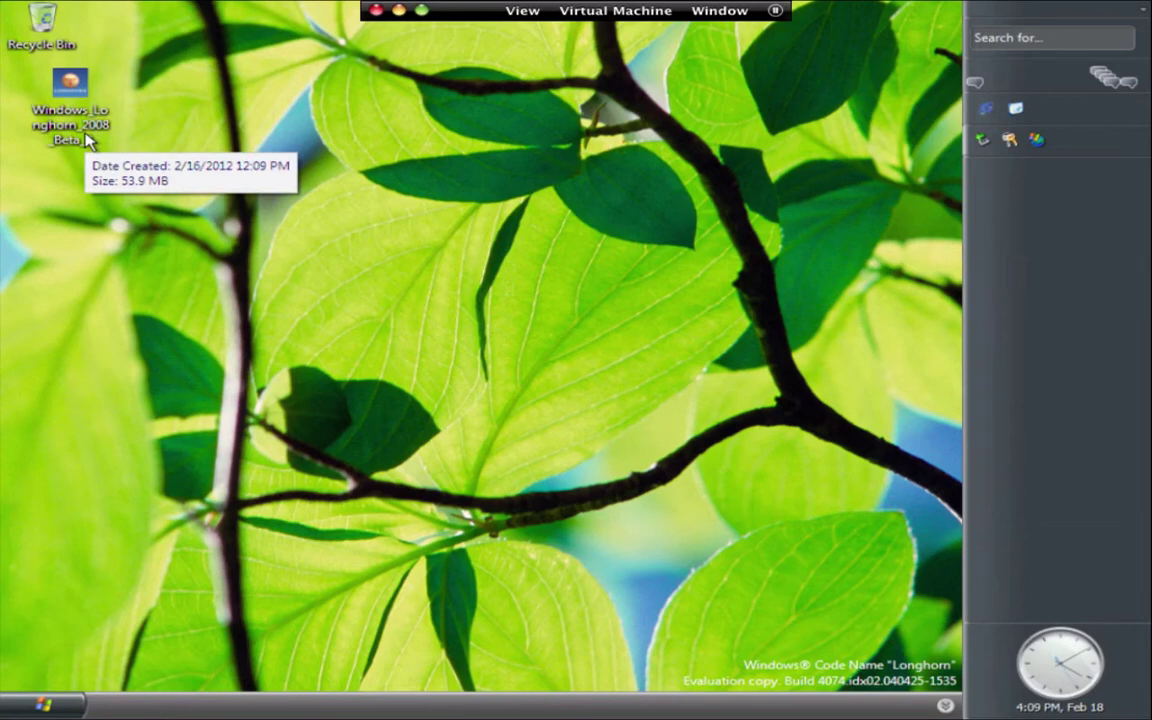
drag(88, 138, 230, 224)
click(244, 252)
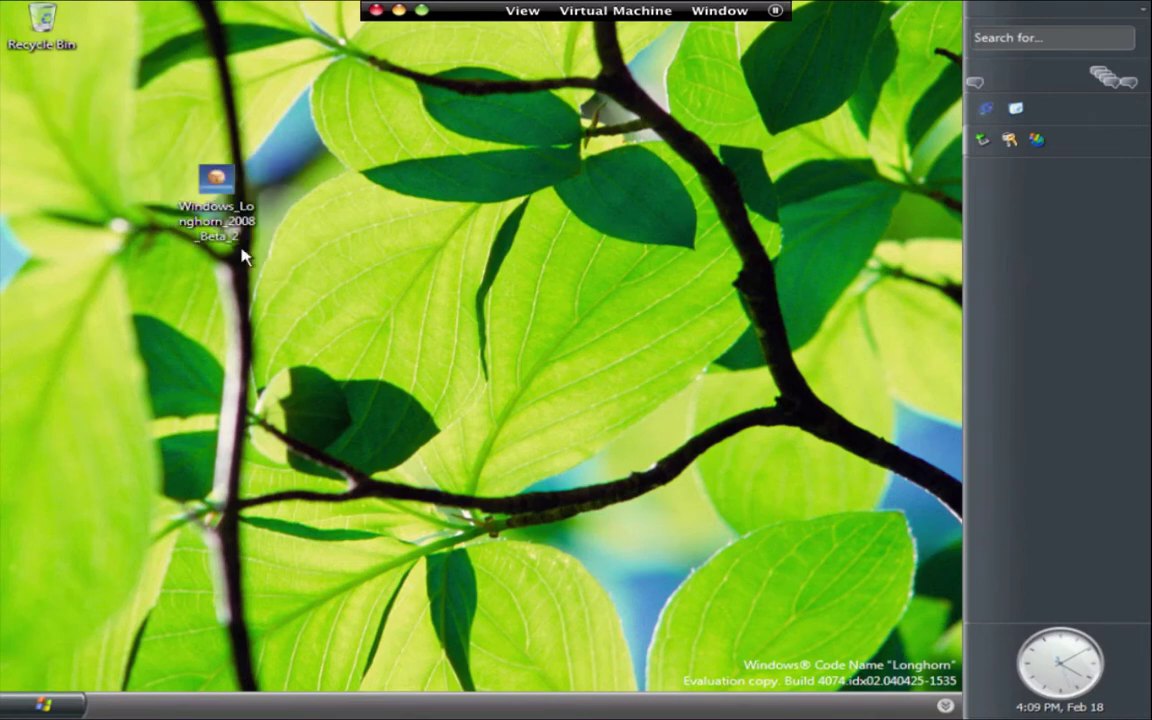
- Launch the Windows_Longhorn_2008_Beta_2 installer from the desktop, read its introduction to the end and accept it to start the installation
double_click(226, 231)
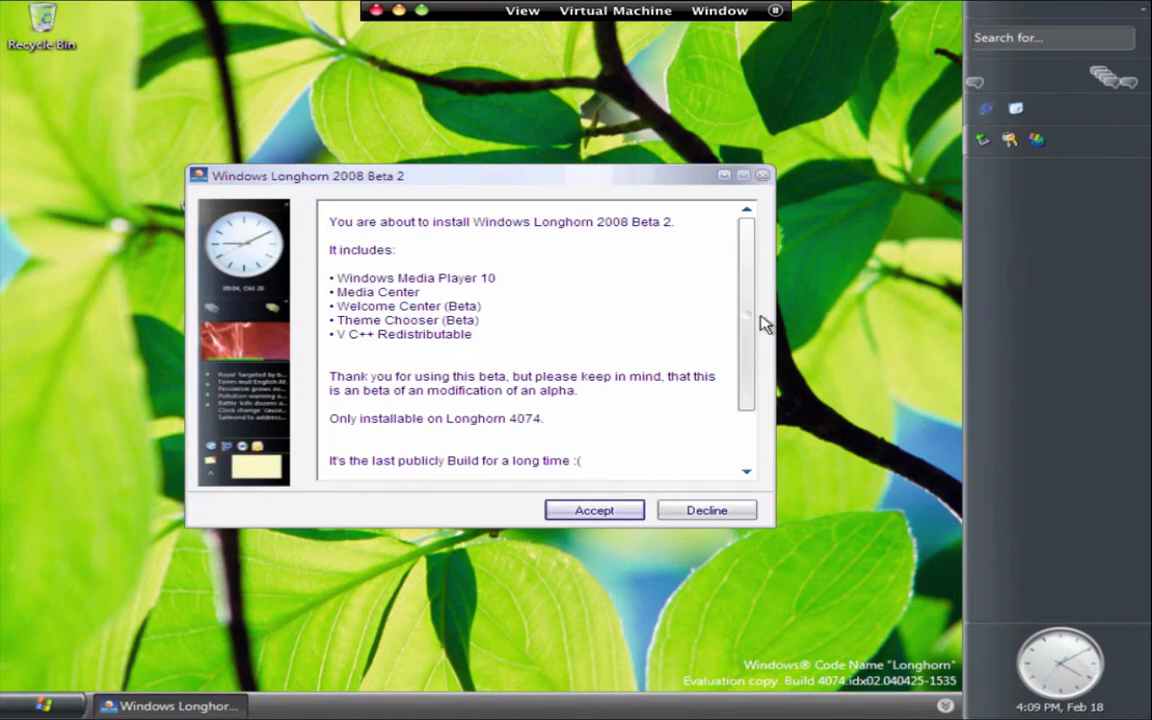
drag(751, 316, 745, 388)
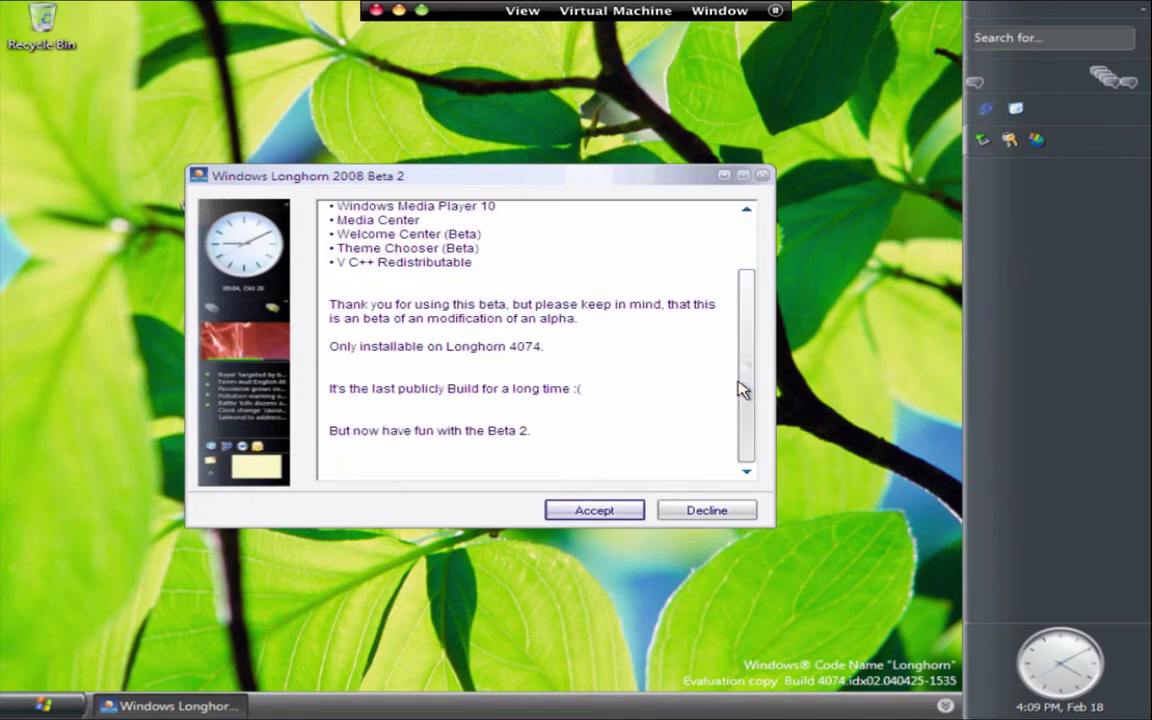
click(600, 513)
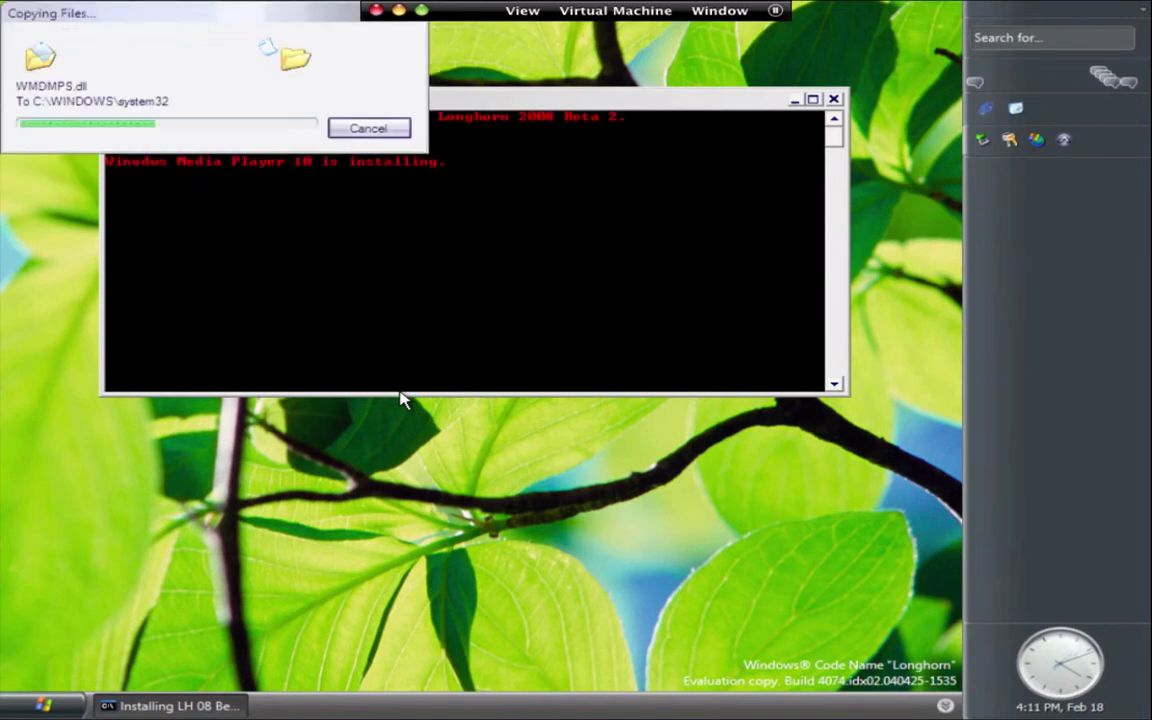
drag(100, 4, 176, 92)
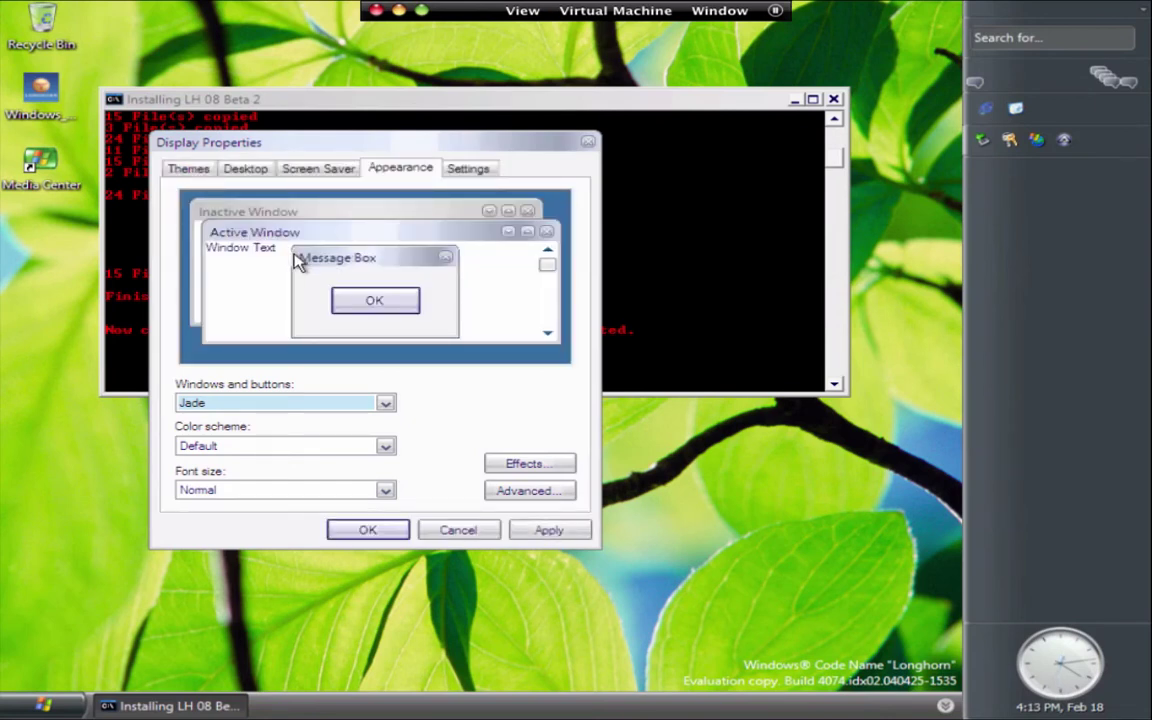
- Confirm the Jade theme with the Default colour scheme in Display Properties, and let the installer proceed to restart the PC
drag(445, 149, 758, 301)
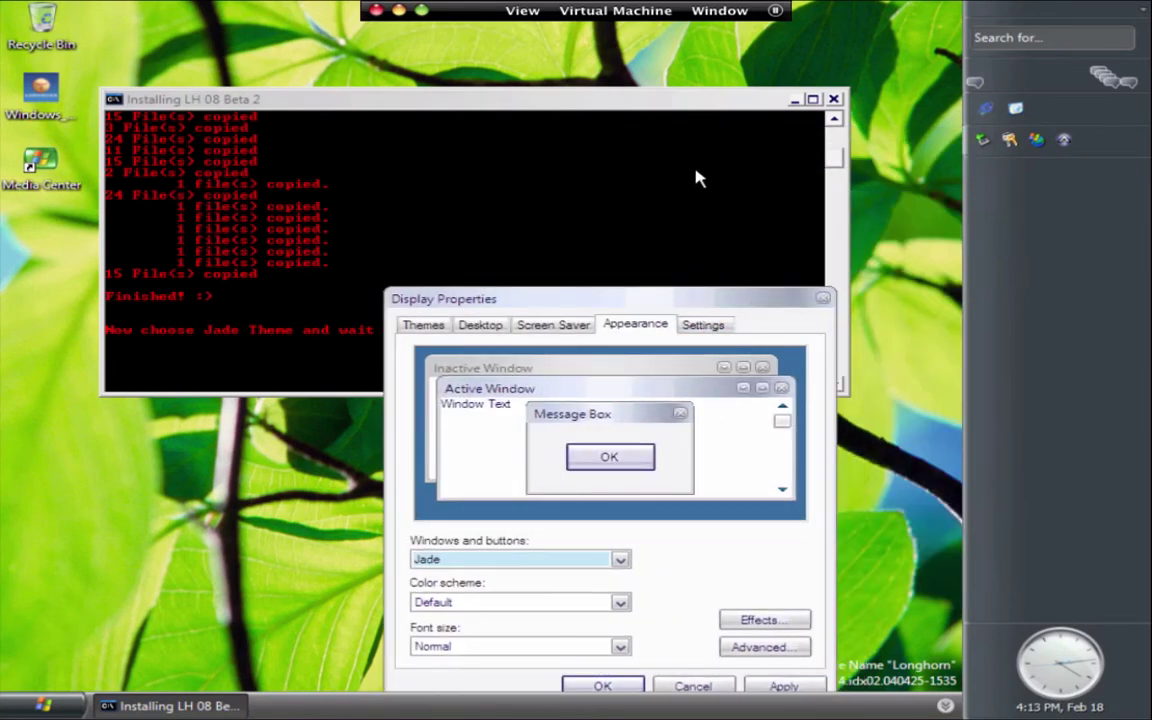
drag(712, 299, 621, 256)
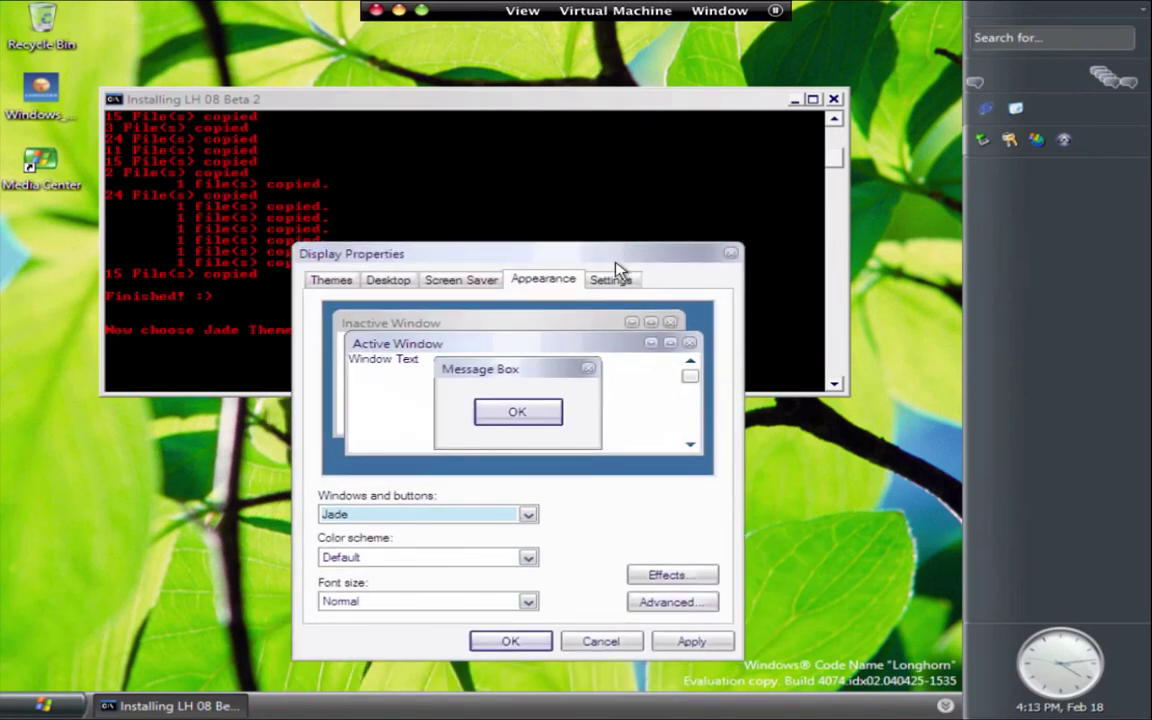
click(512, 648)
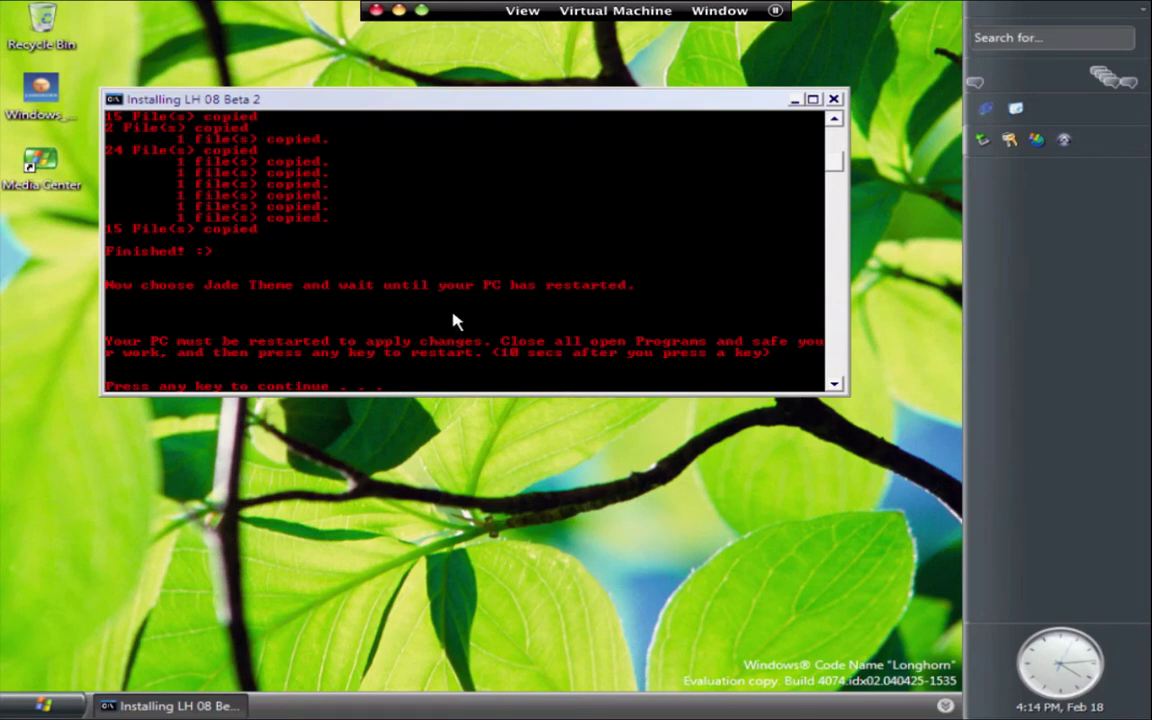
key(Return)
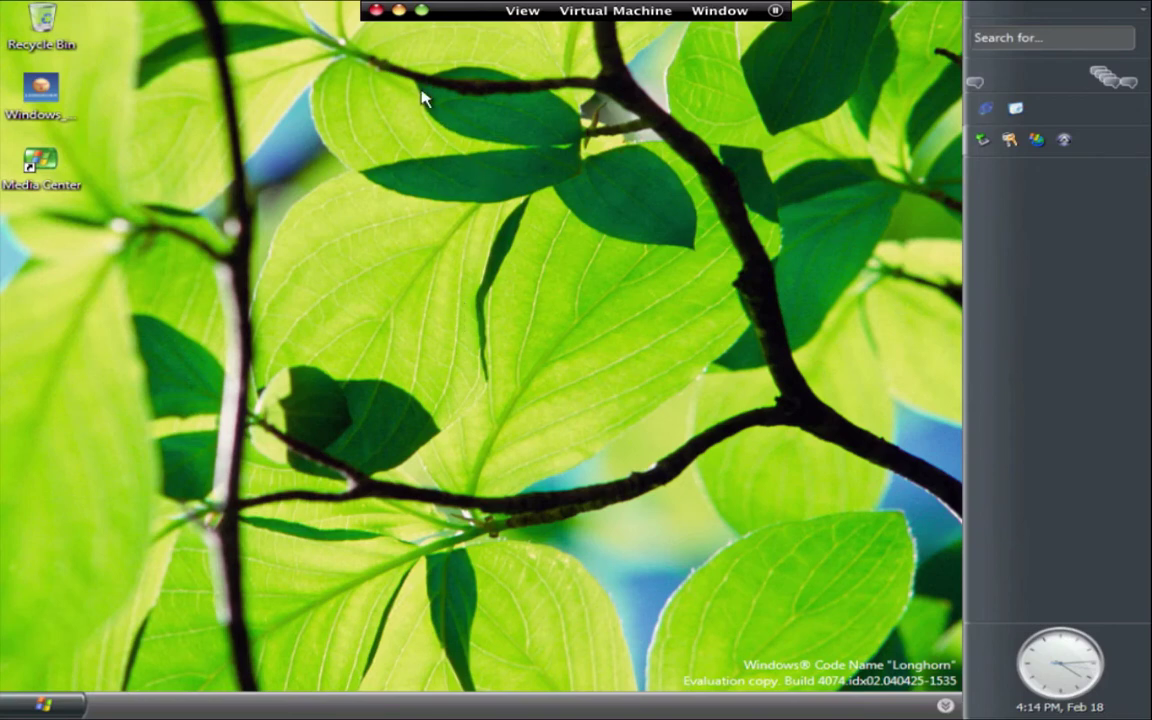
click(43, 704)
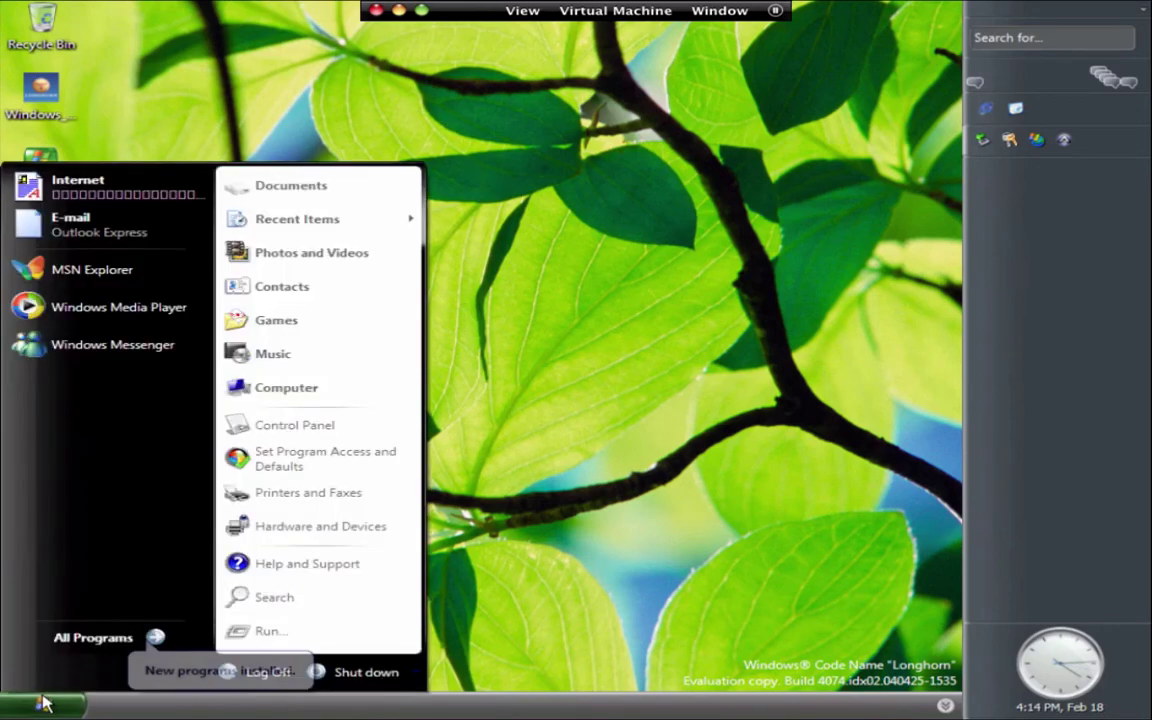
click(303, 681)
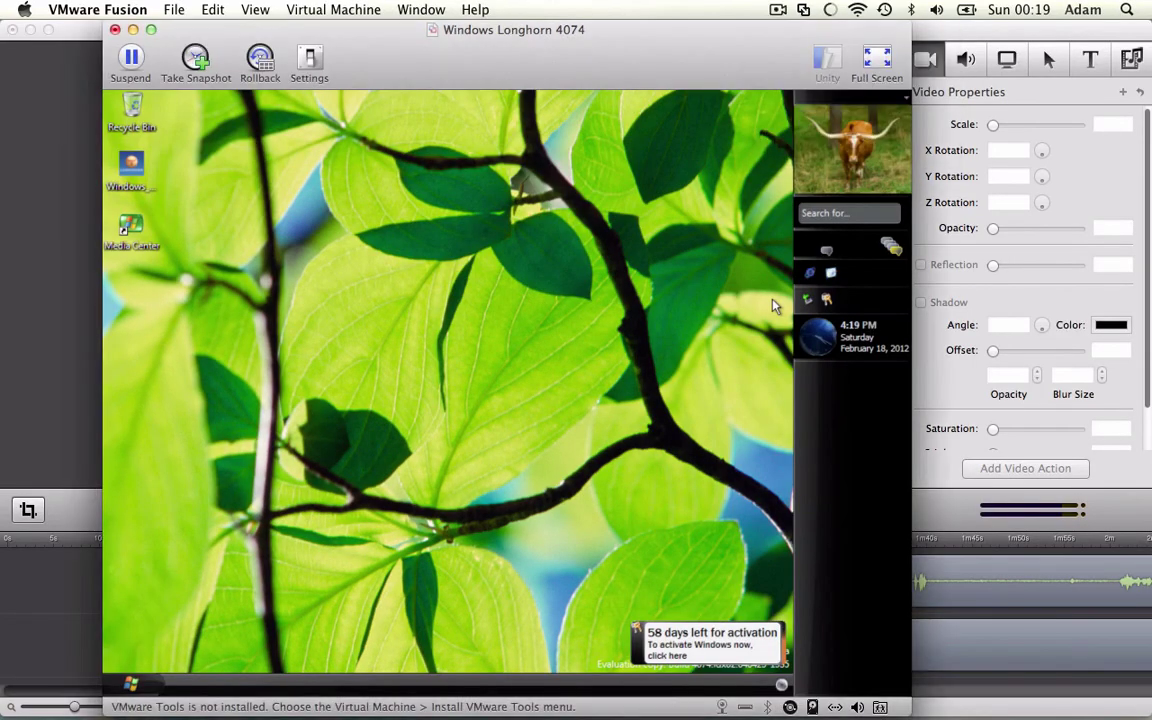
- Give focus to the restarted Windows Longhorn 4074 virtual machine and switch it to full screen
click(775, 305)
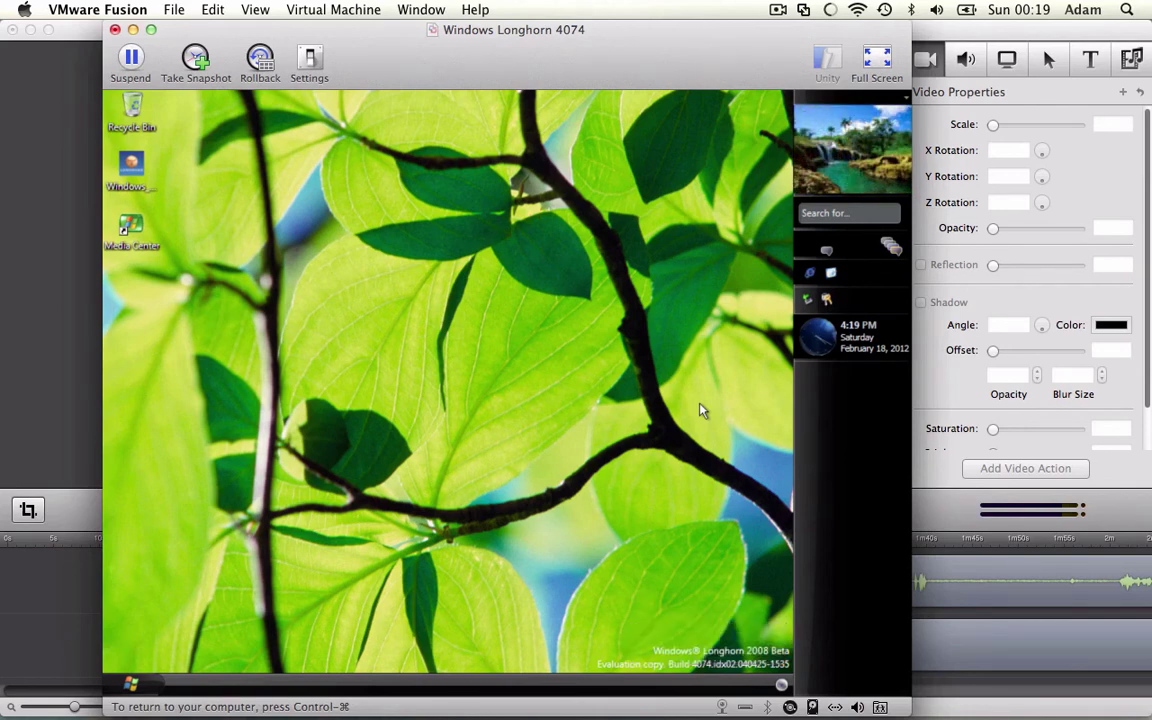
click(875, 62)
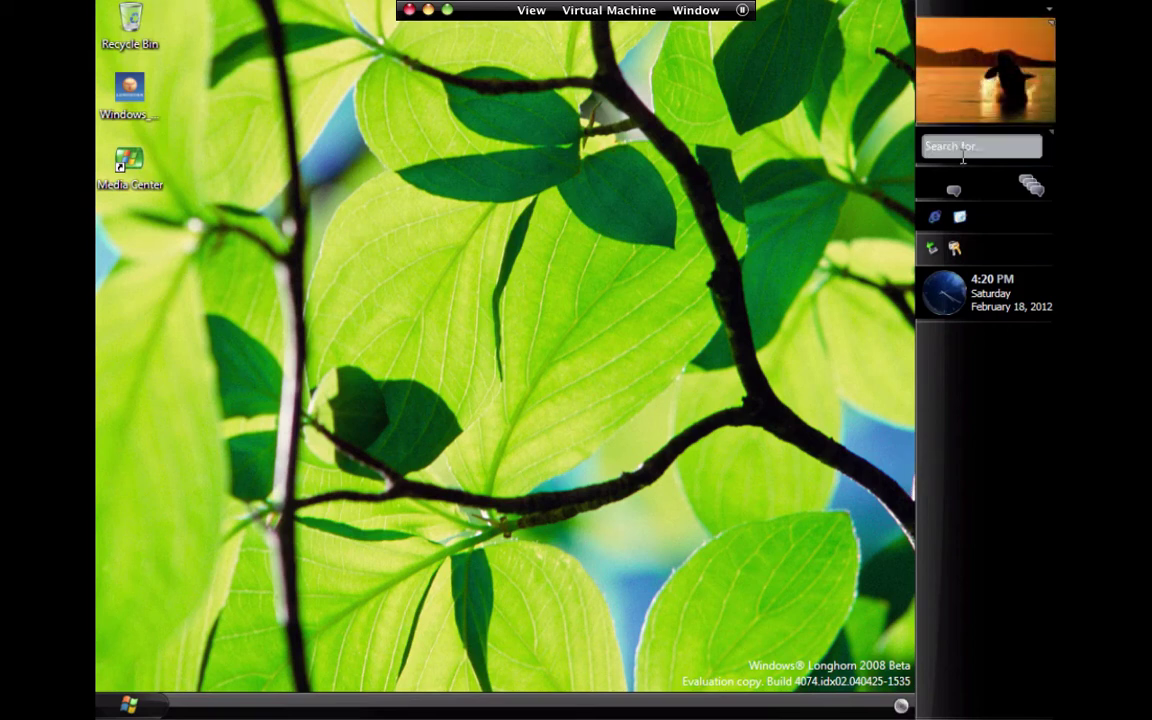
- Open DWM Controls V1.3 from the installed system tools
click(122, 704)
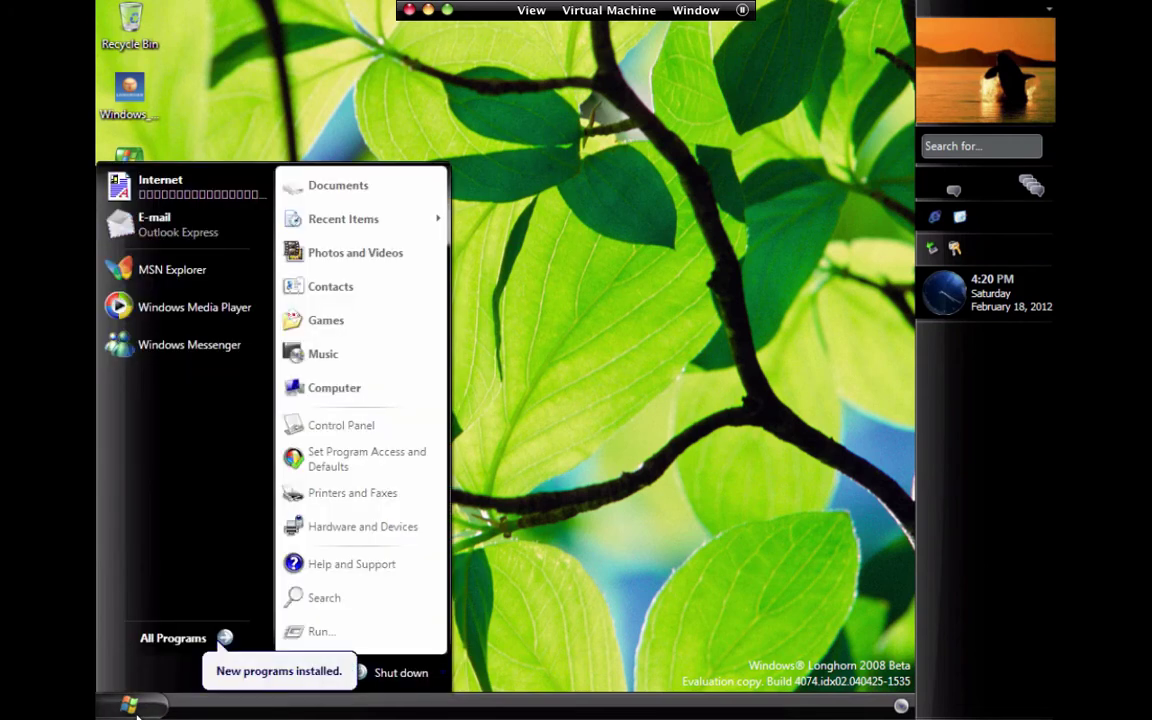
click(128, 704)
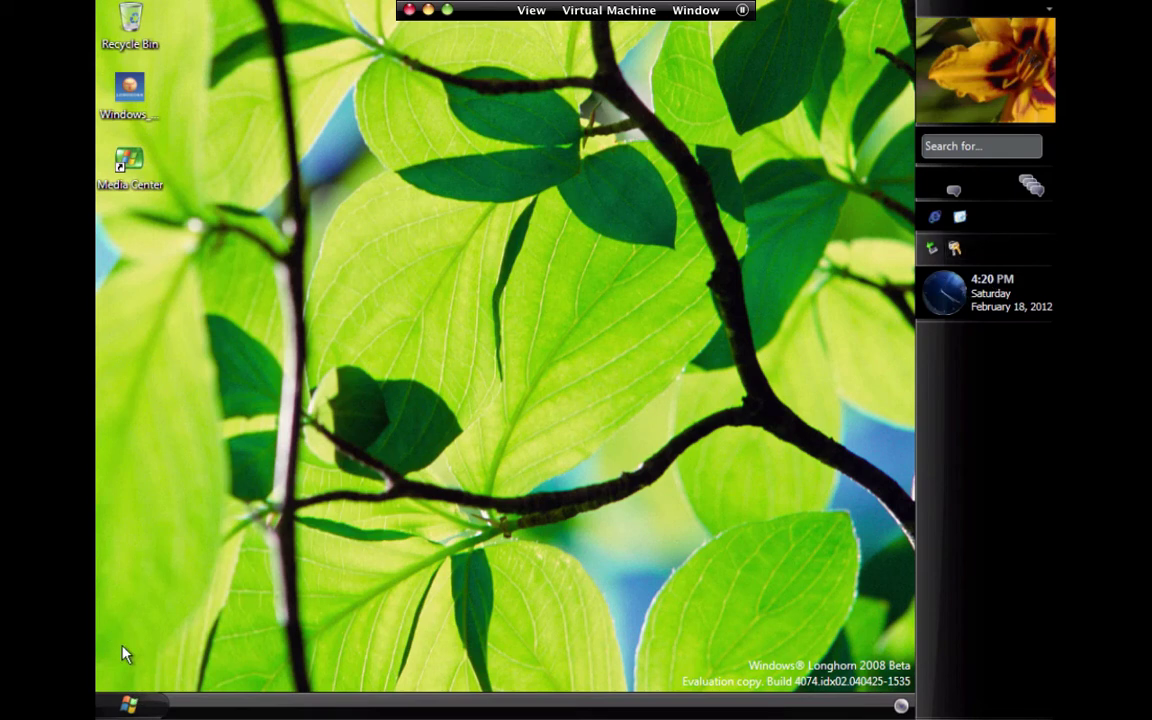
click(138, 704)
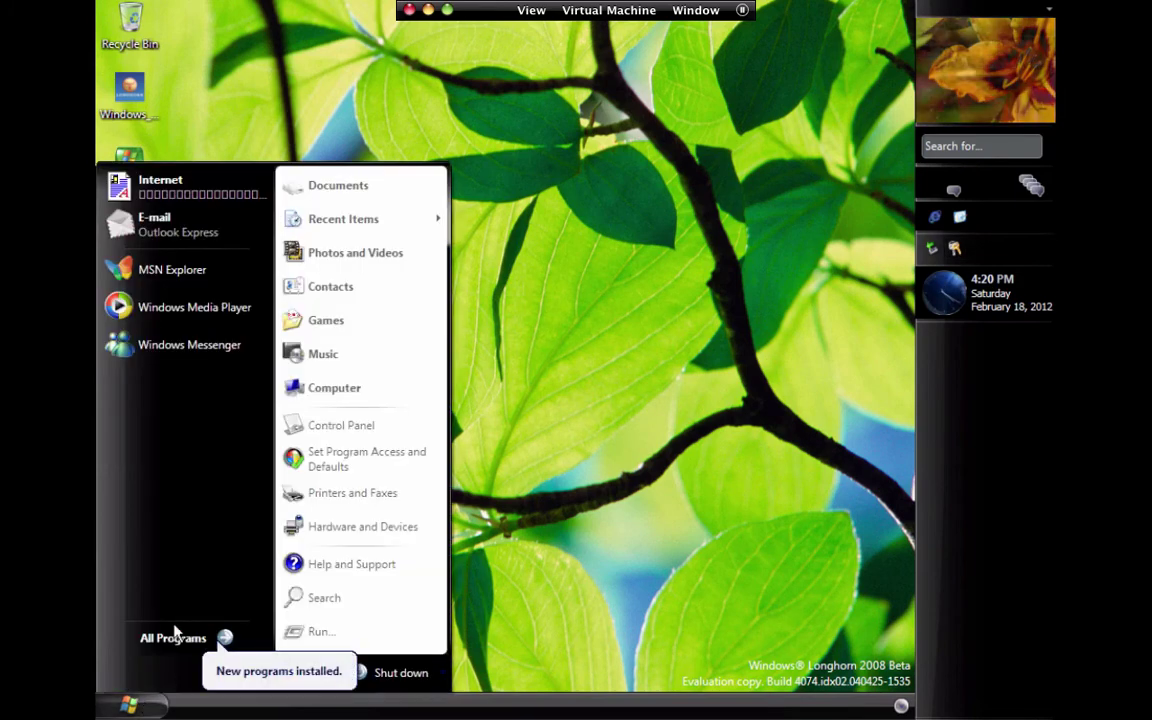
click(178, 637)
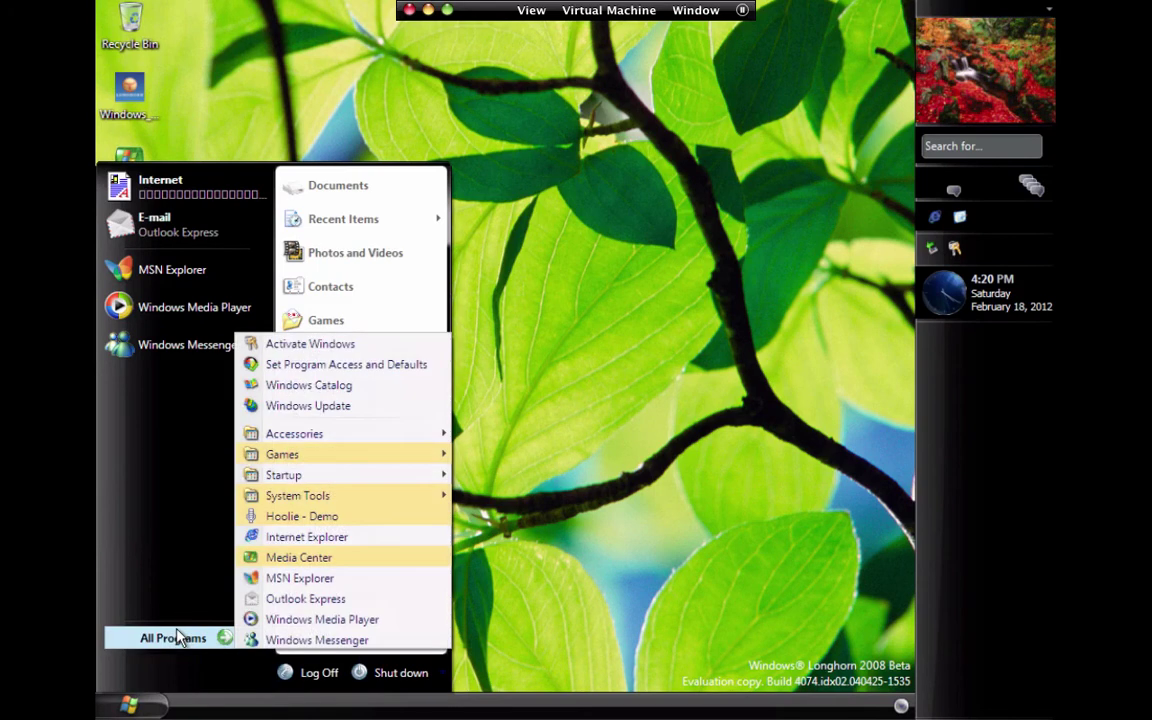
mouse_move(312, 499)
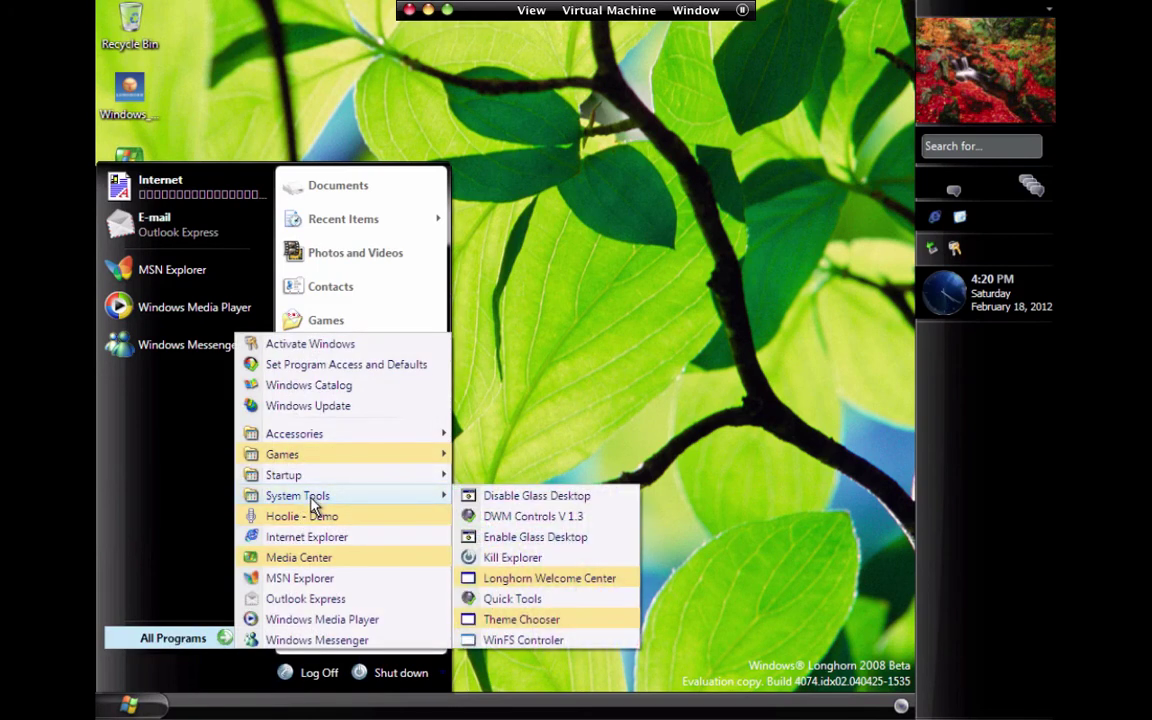
click(493, 518)
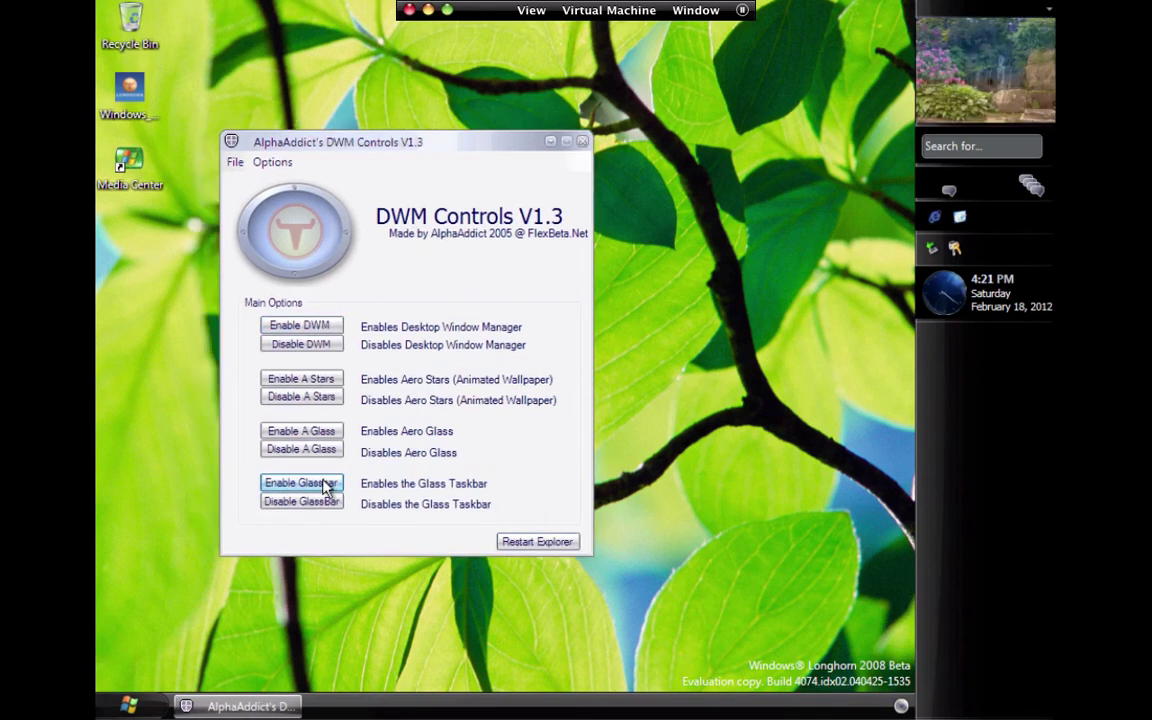
- Enable the Glass Taskbar in DWM Controls, restart Explorer to apply it, and minimize the DWM Controls window
click(325, 487)
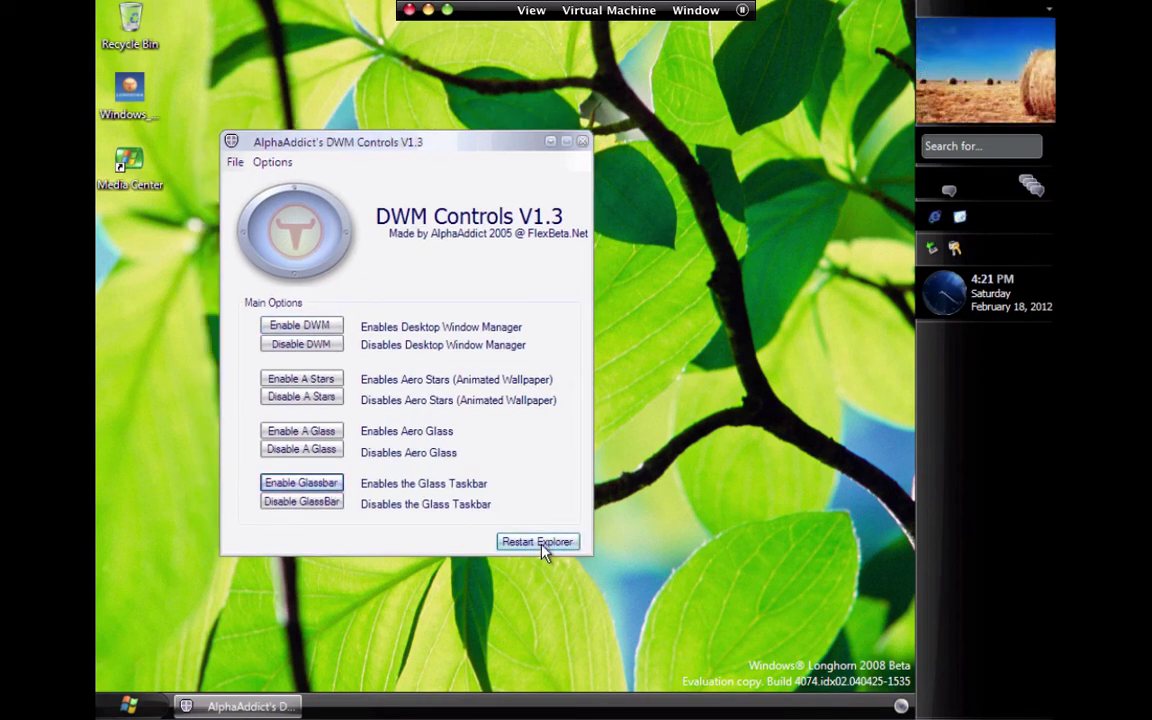
click(540, 545)
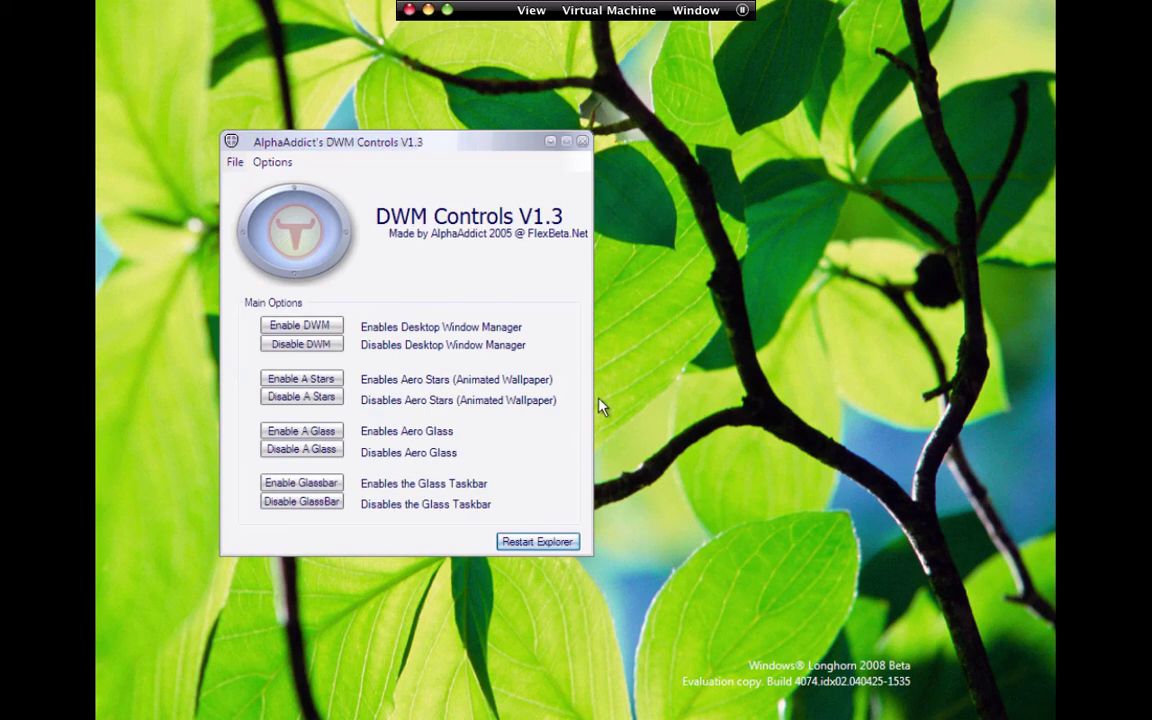
drag(436, 145, 469, 139)
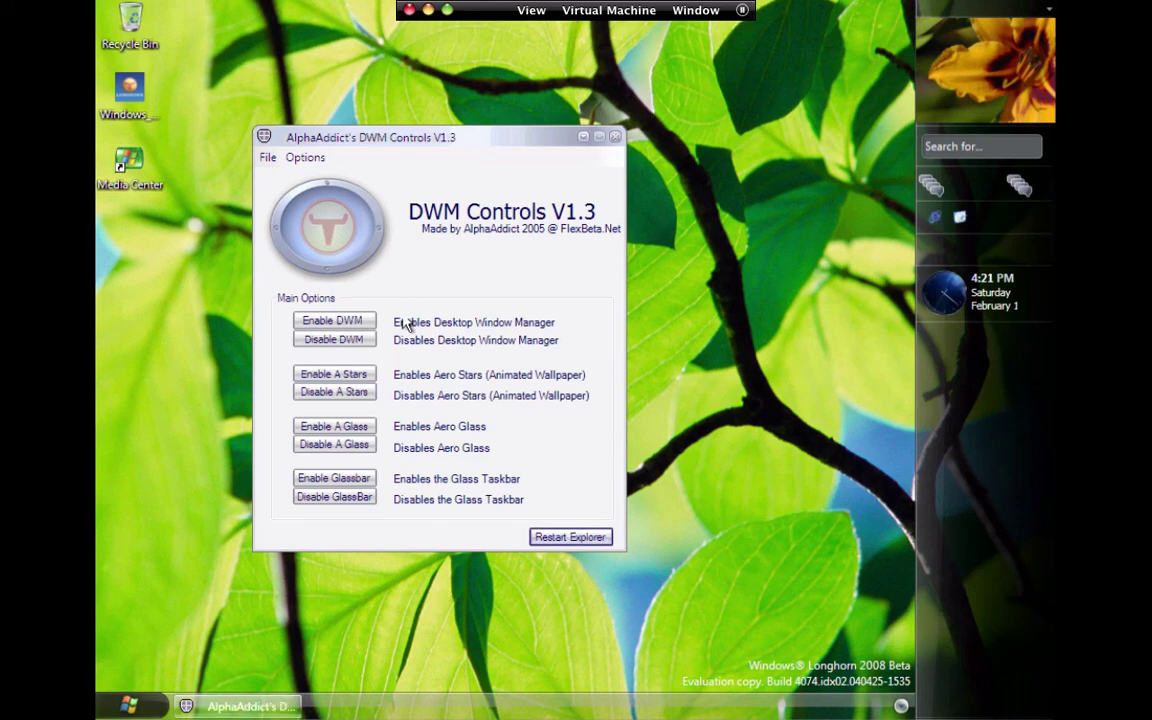
click(584, 138)
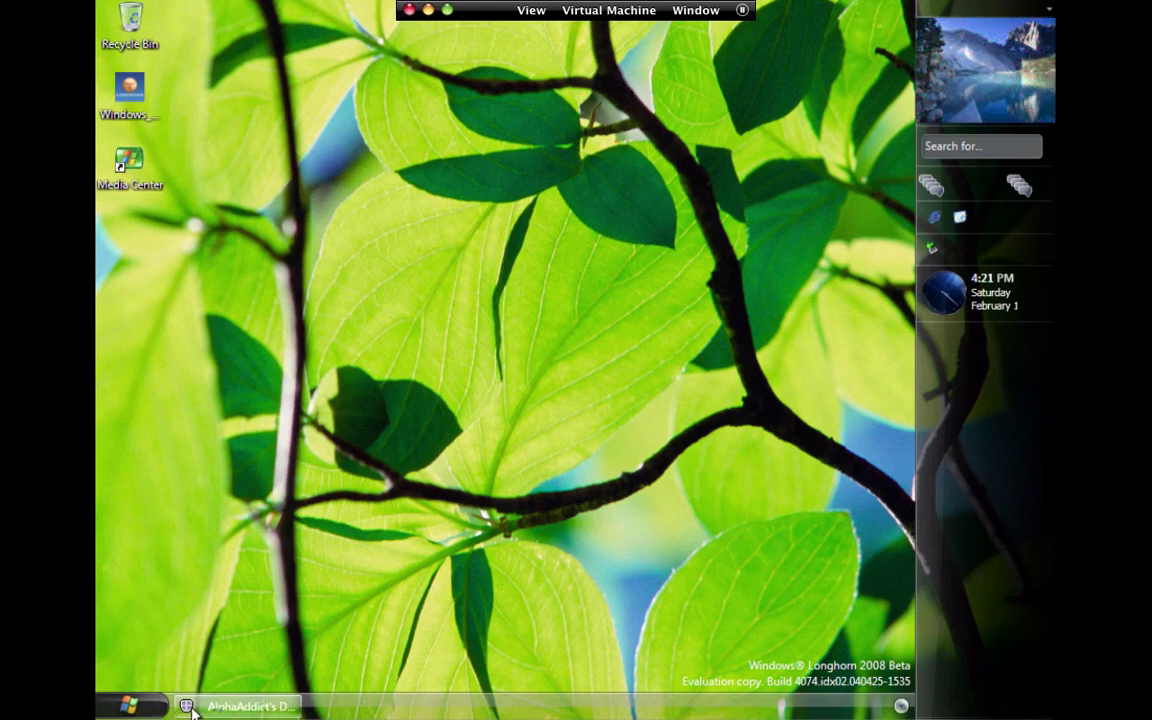
key(super+Tab)
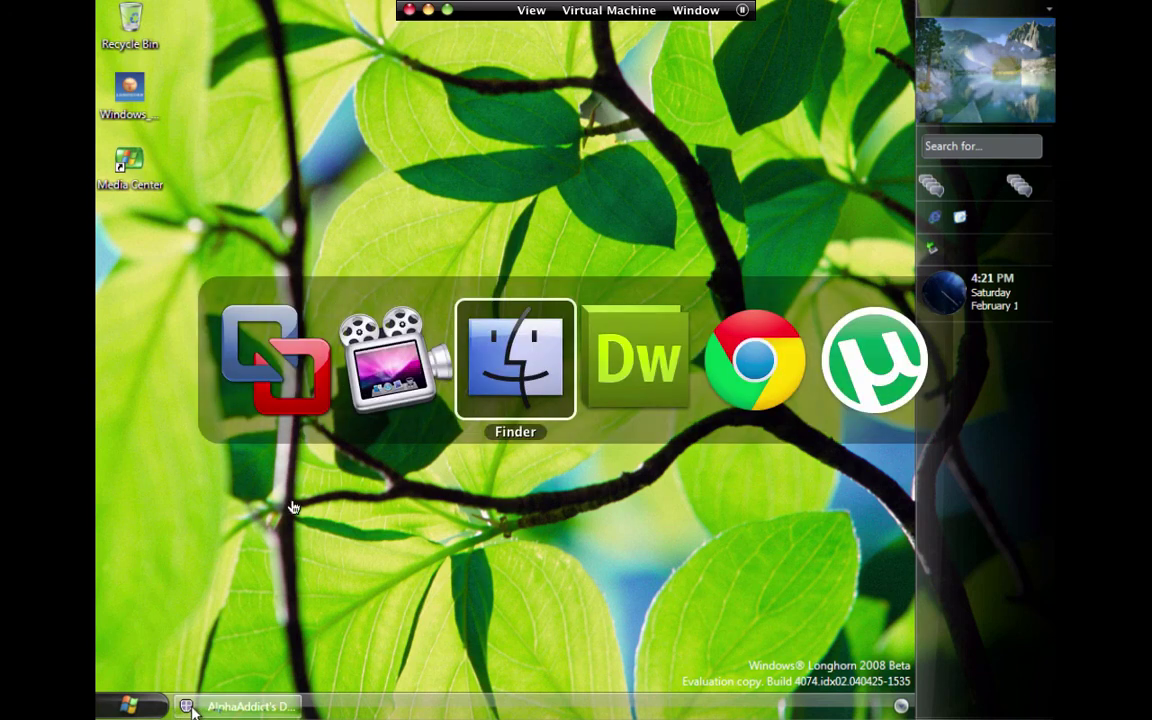
key(super+Tab)
key(super+Tab)
key(super+Tab)
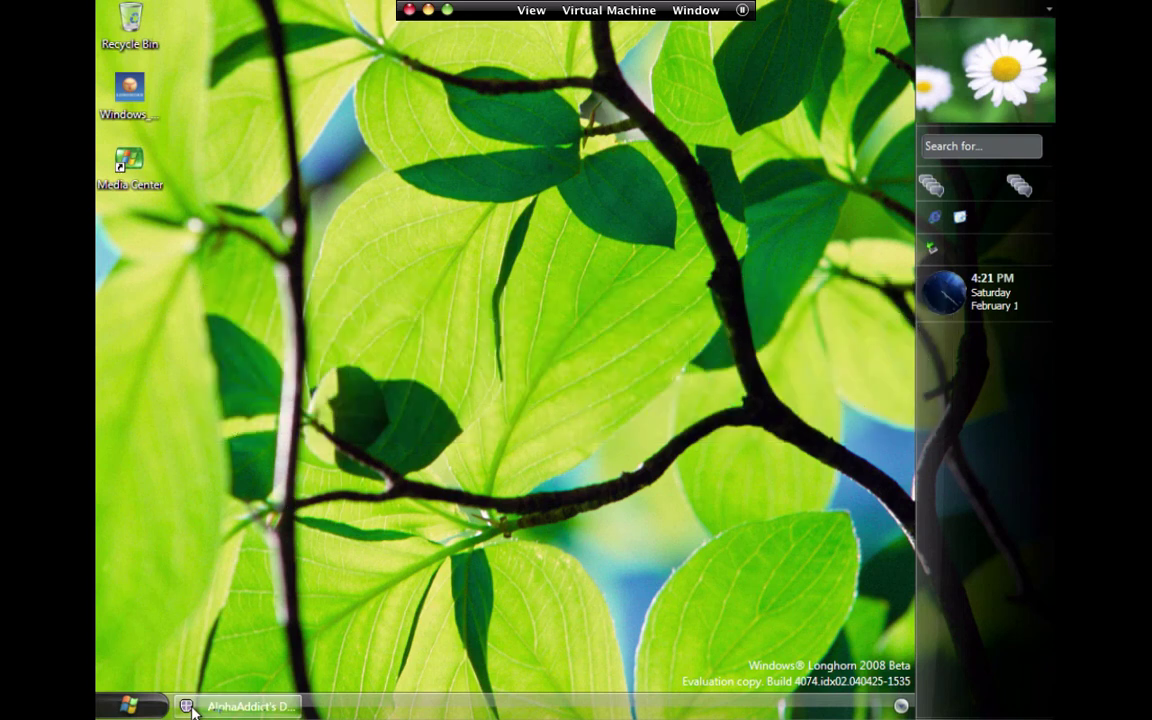